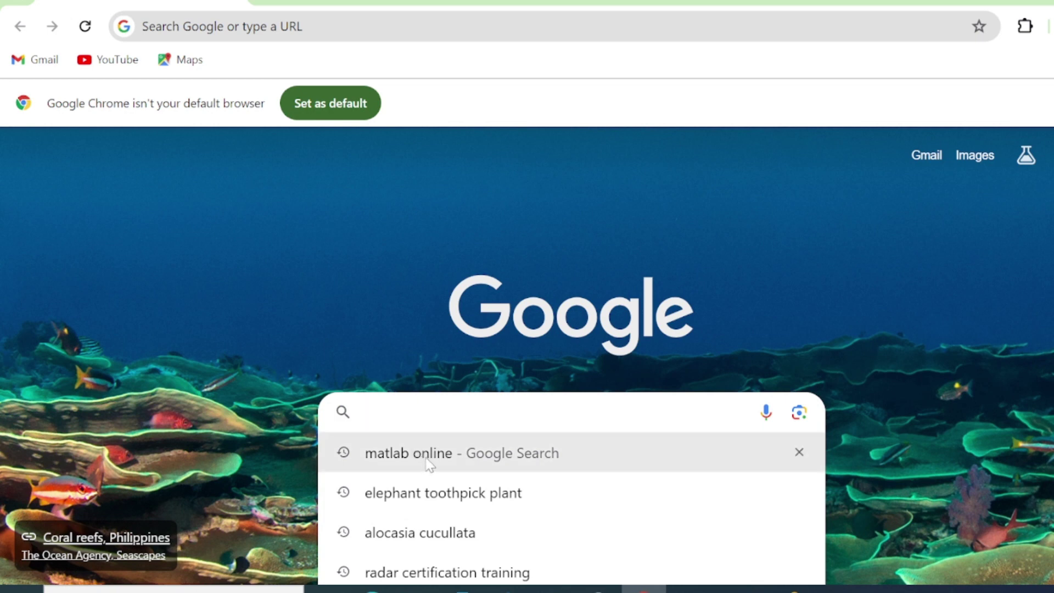
Rerun the Google search for 'matlab online' and open the 'MATLAB Online - MathWorks' result page.
click(430, 464)
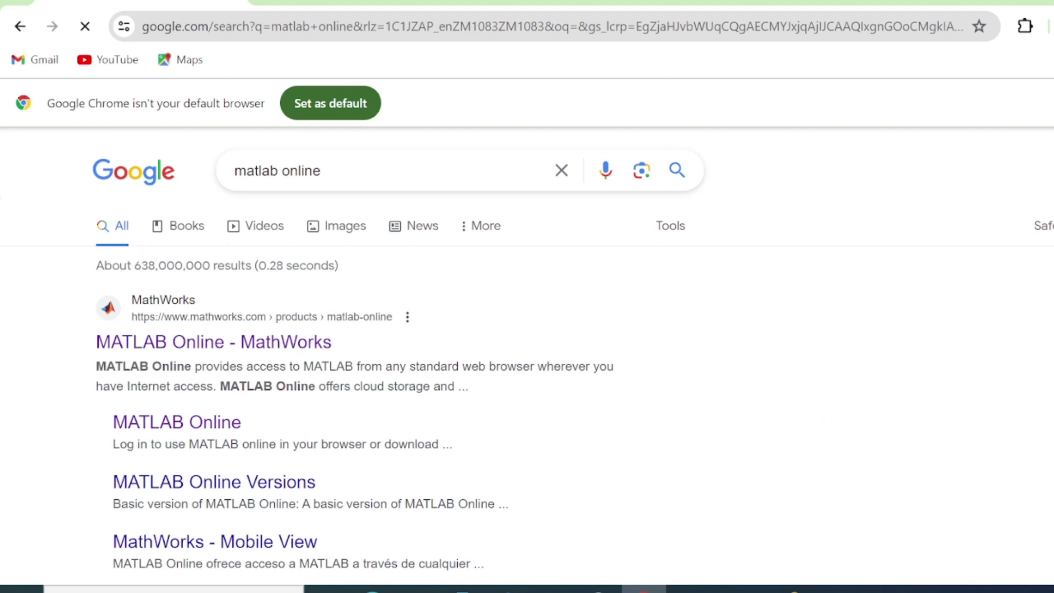
click(301, 347)
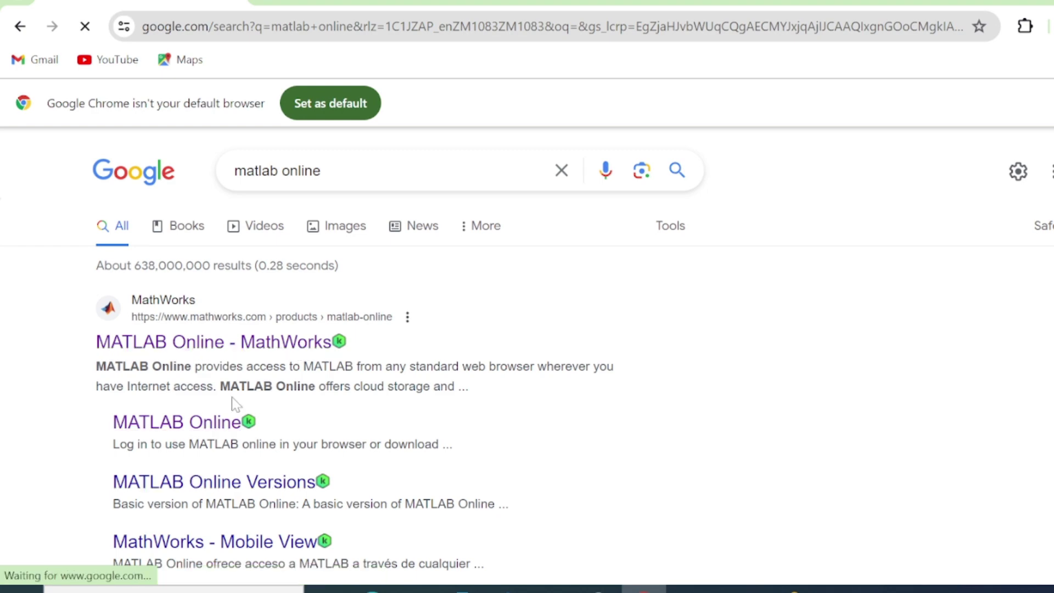
click(315, 352)
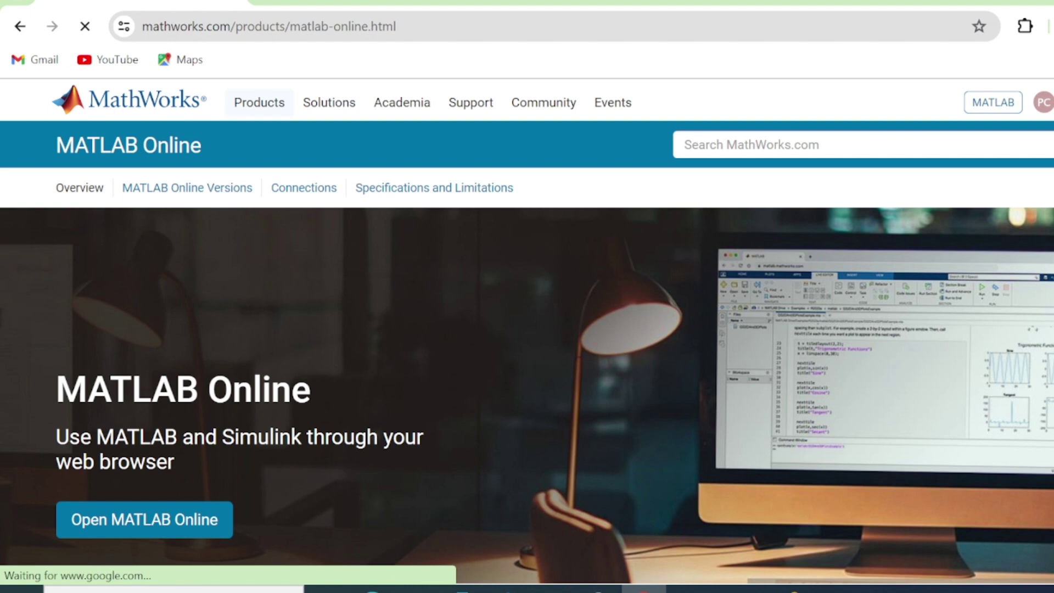
From the MathWorks apps menu, request the 30-day MATLAB trial via Get a Trial.
click(1050, 104)
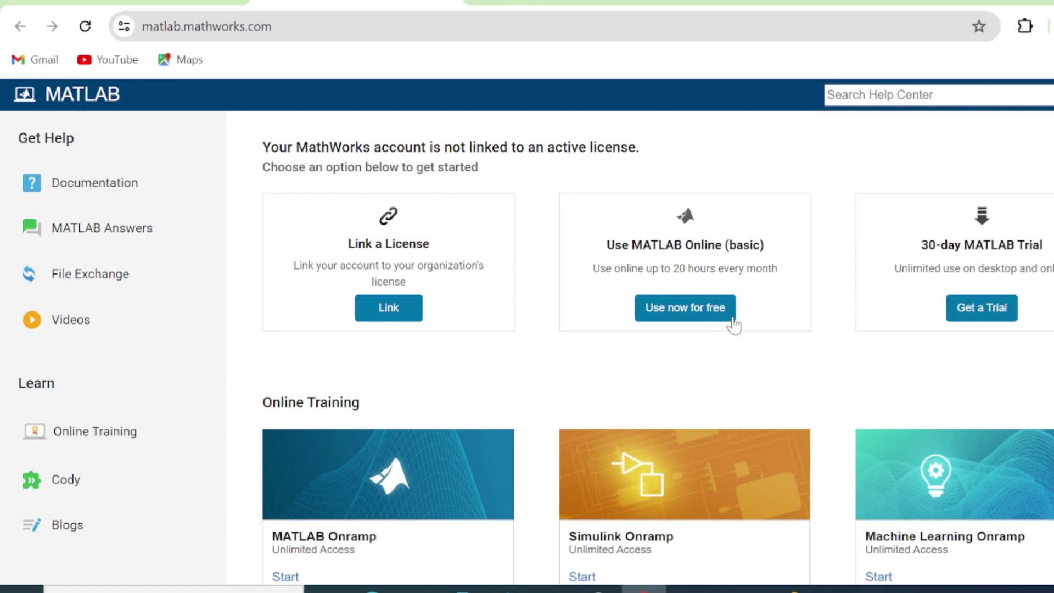
click(995, 310)
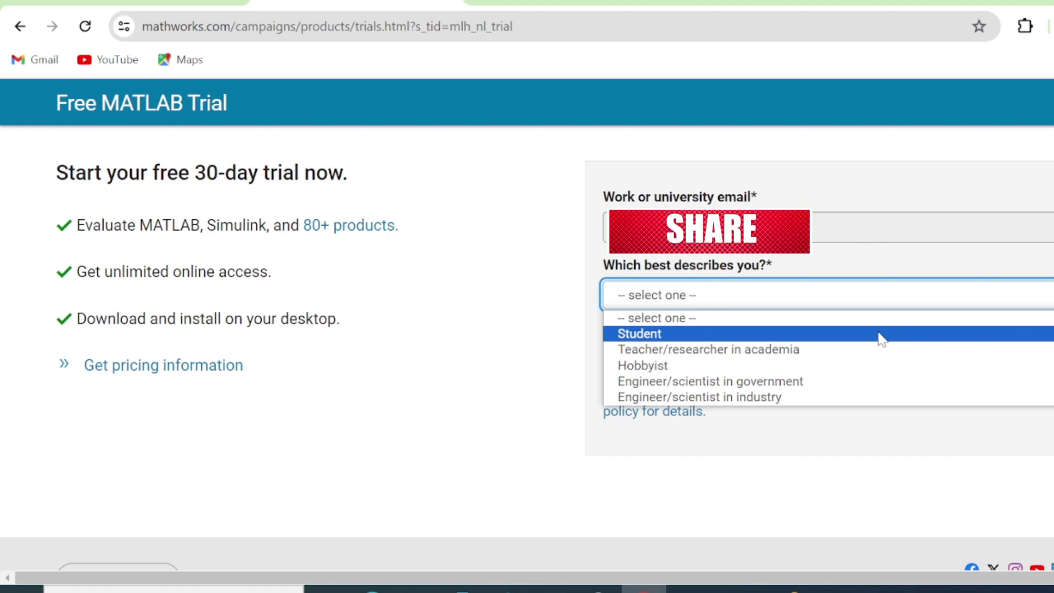
Set the trial form role to Student, Student (Graduate-level).
click(878, 334)
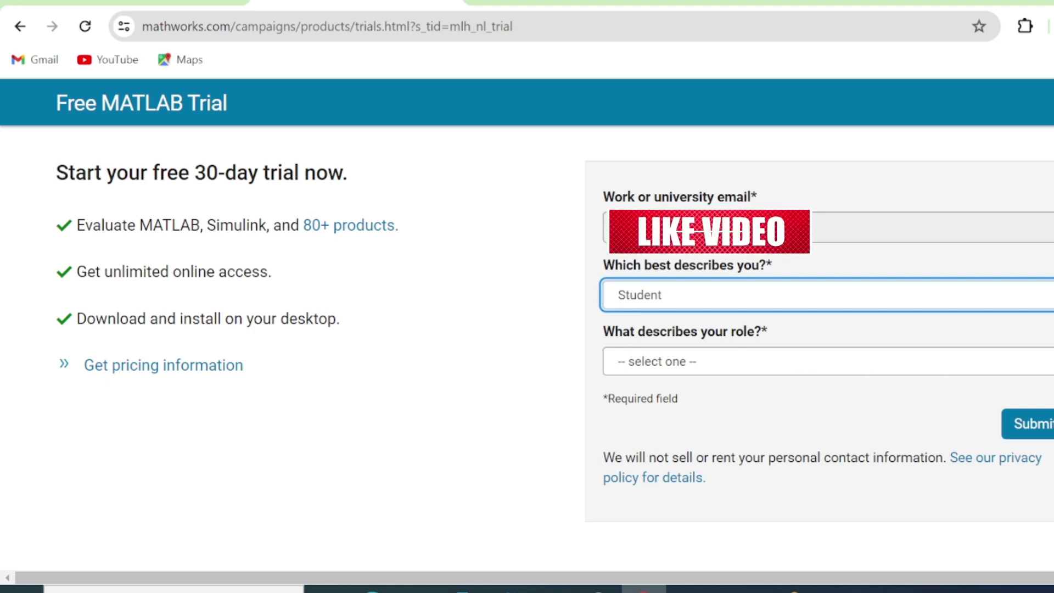
click(824, 361)
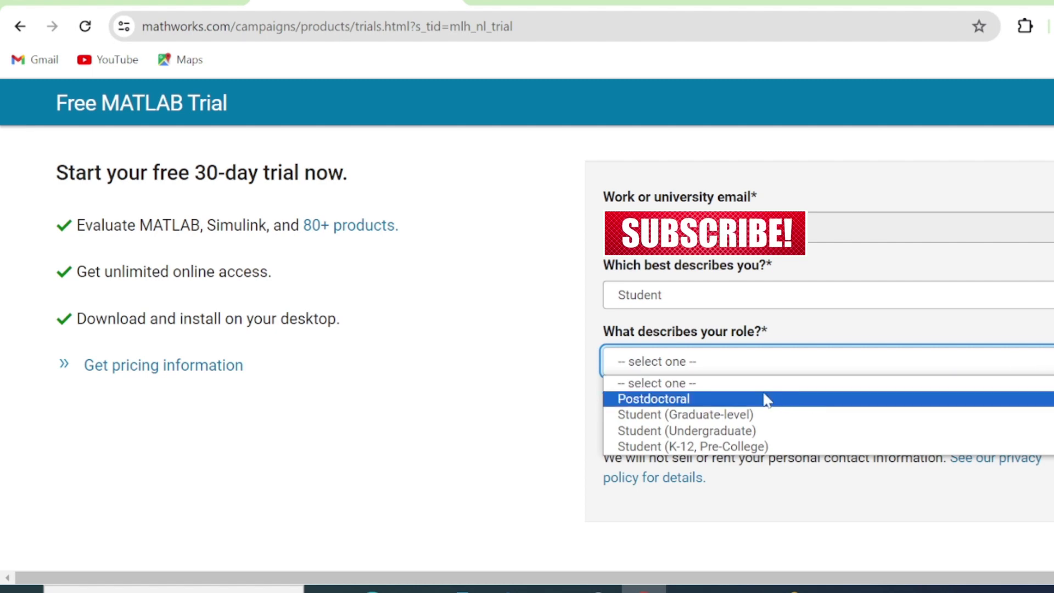
click(724, 414)
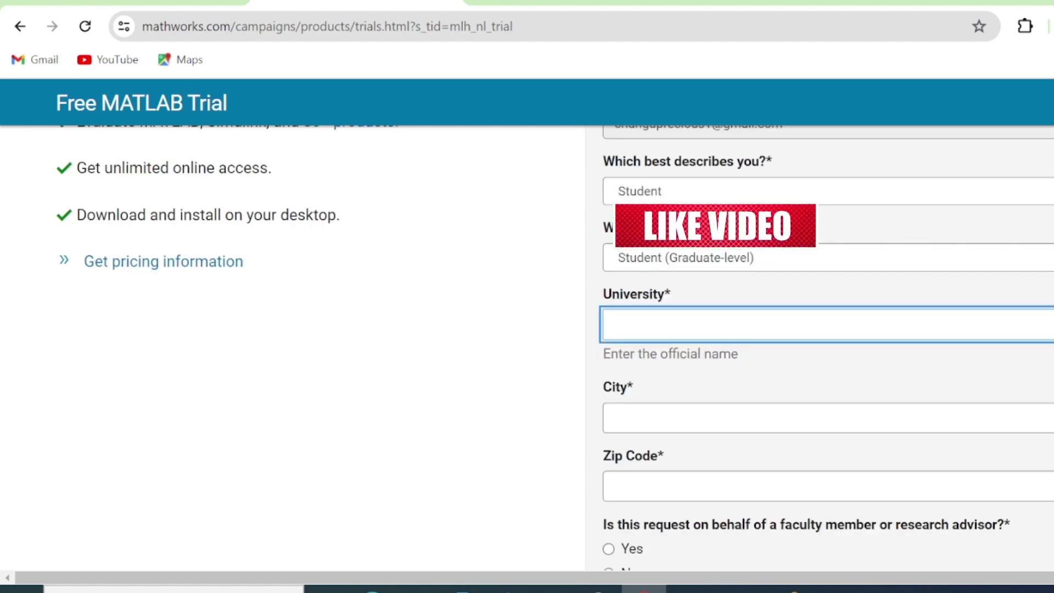
Enter university Copperbelt University, city Kitwe and zip code 10110.
text(Copperbel)
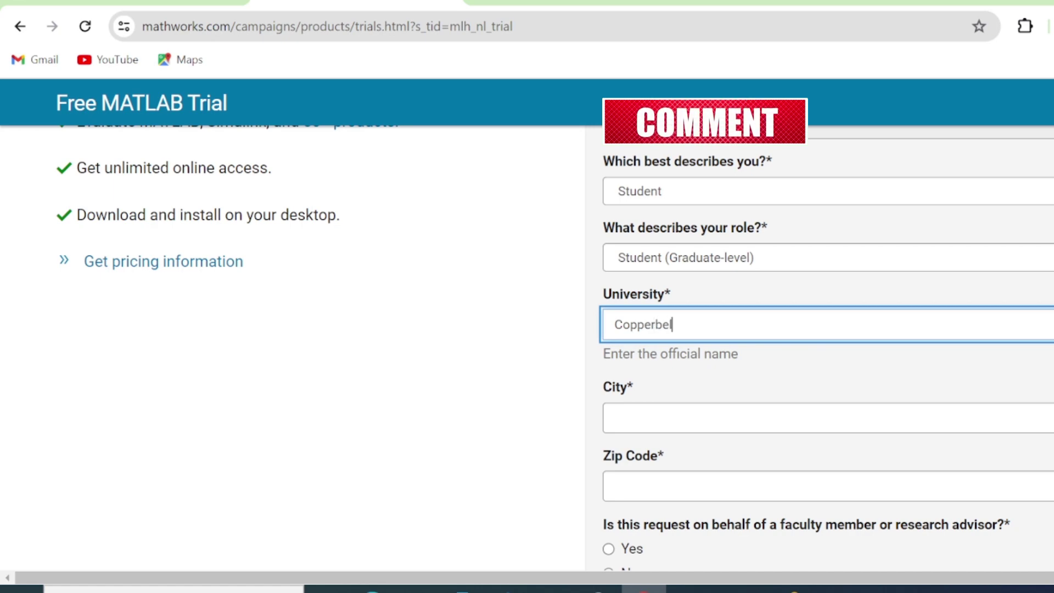
text(t University)
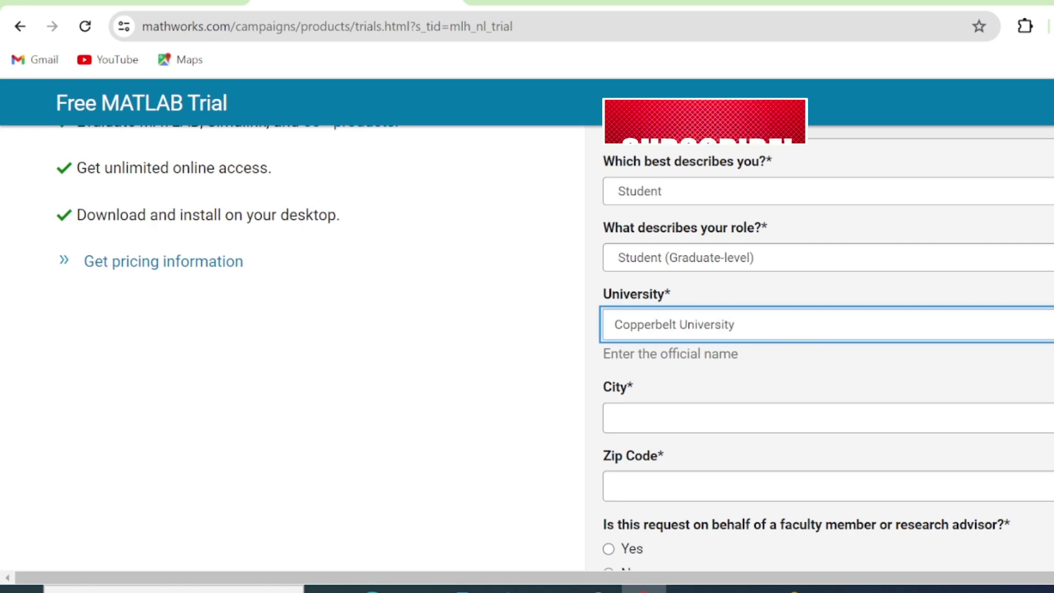
click(714, 417)
text(Kitwe)
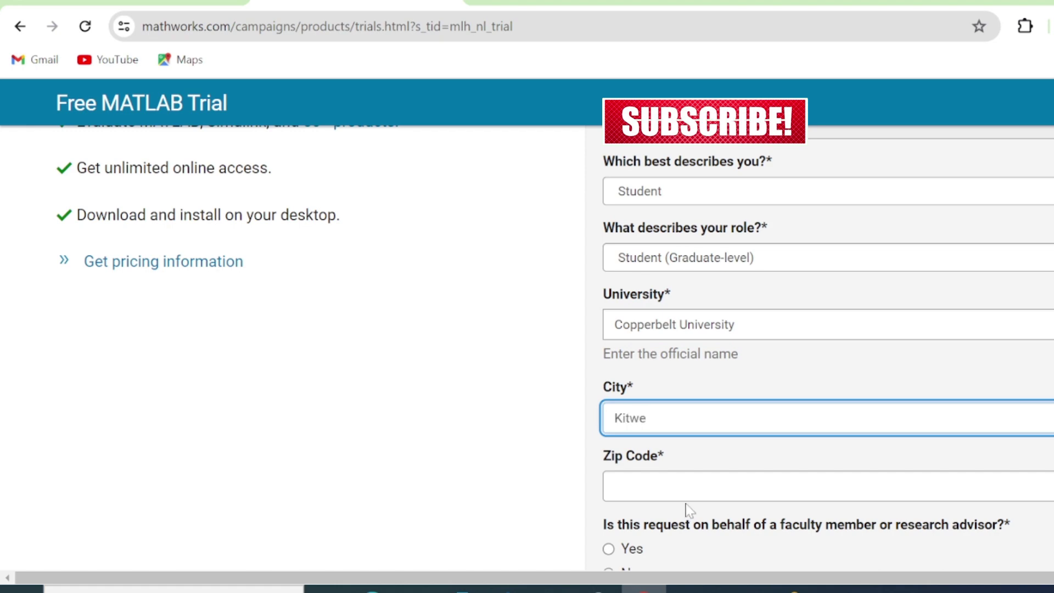
click(714, 486)
text(101101)
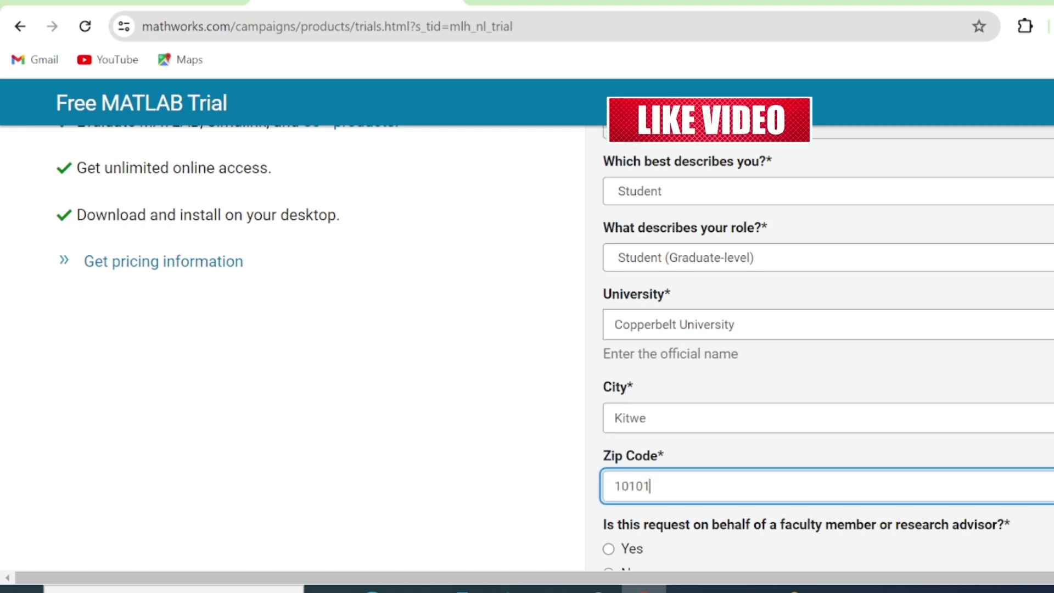
scroll(611, 266, down, 5)
Answer No to the faculty request question and enter graduation year 2025.
click(609, 260)
key(Tab)
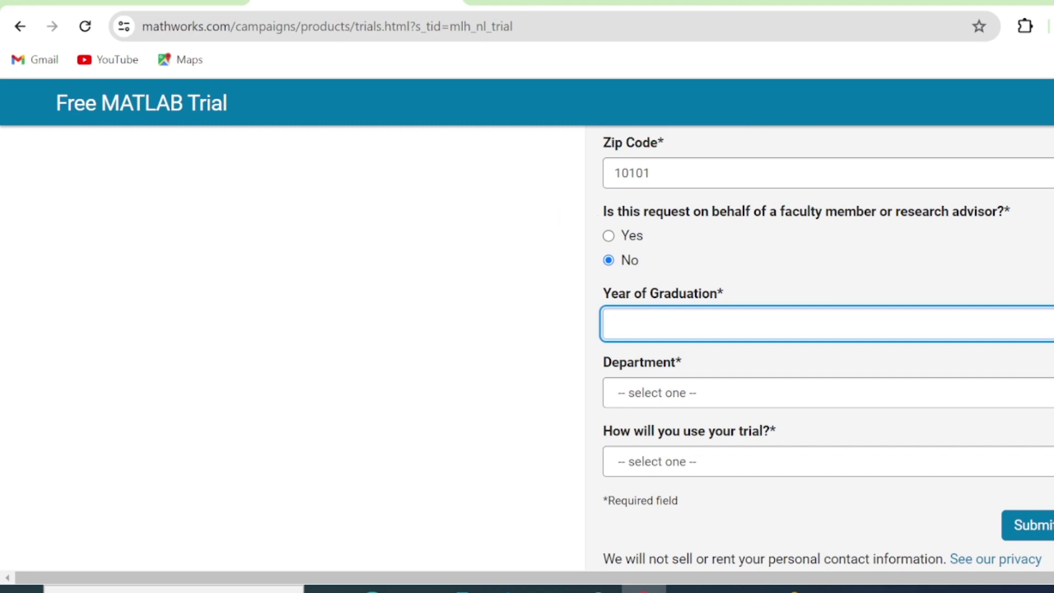
text(2025)
Choose Electrical and Computer Engineering department and Simulink Essentials trial use, then submit the form.
click(768, 393)
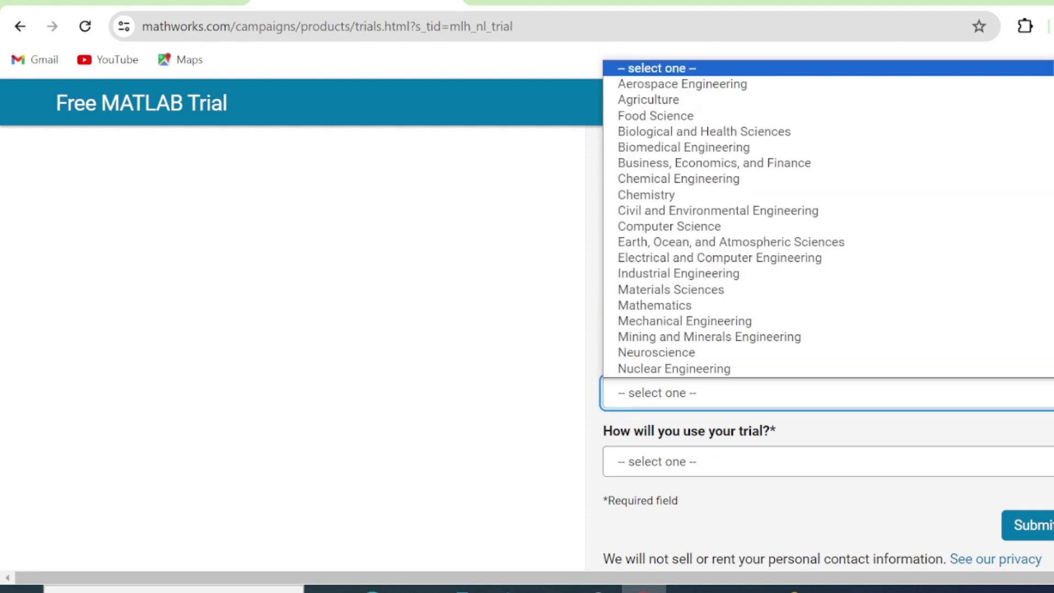
click(748, 258)
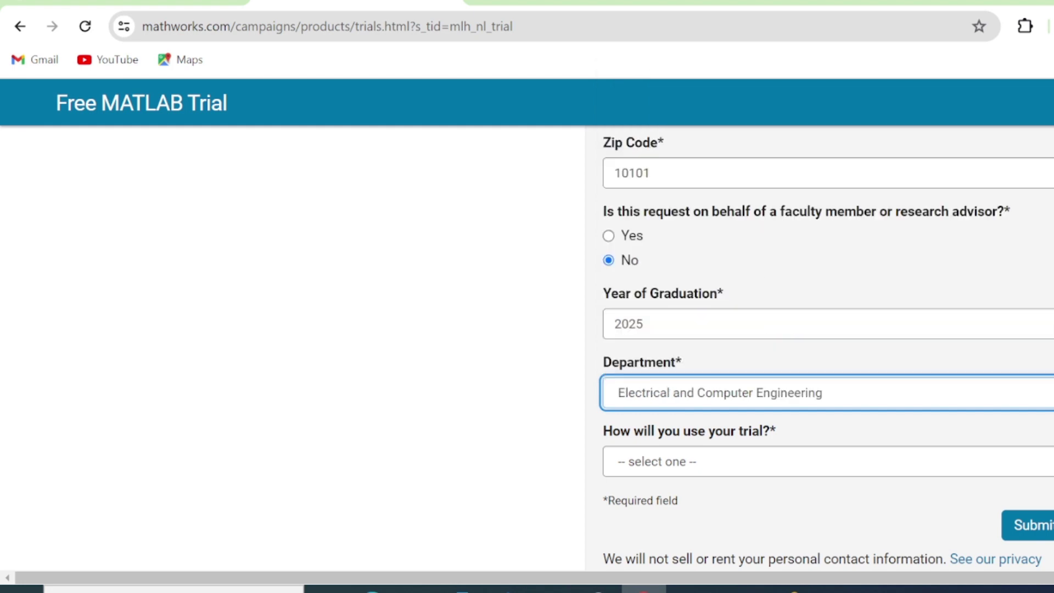
scroll(826, 349, down, 2)
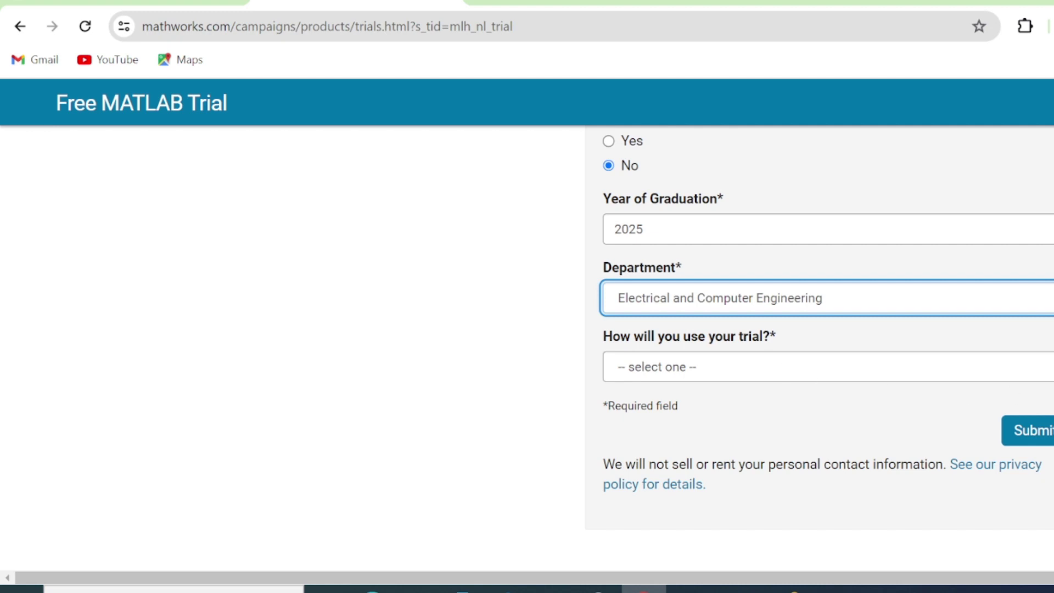
click(1043, 367)
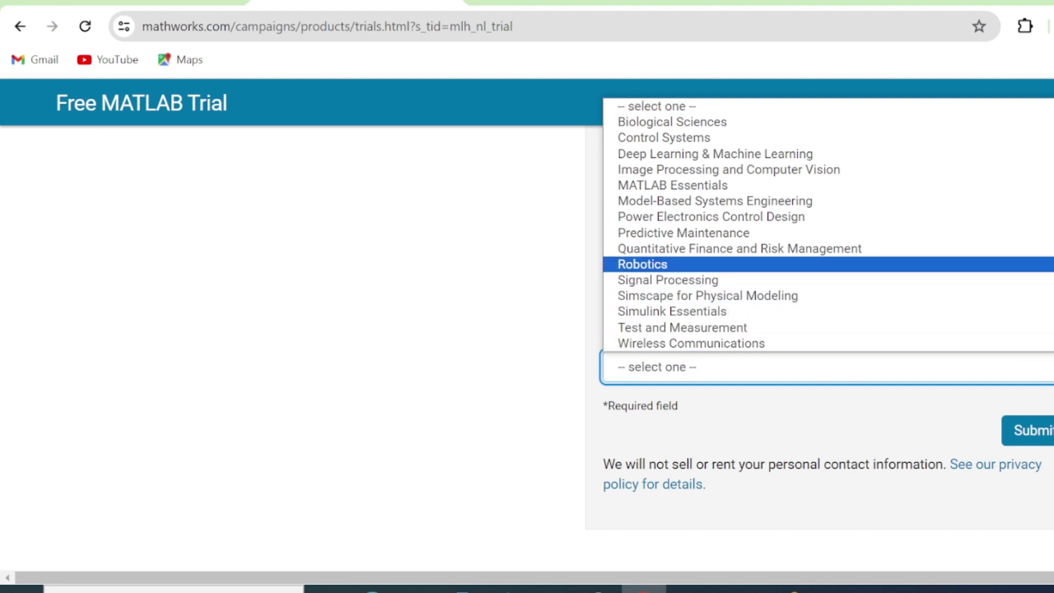
click(664, 311)
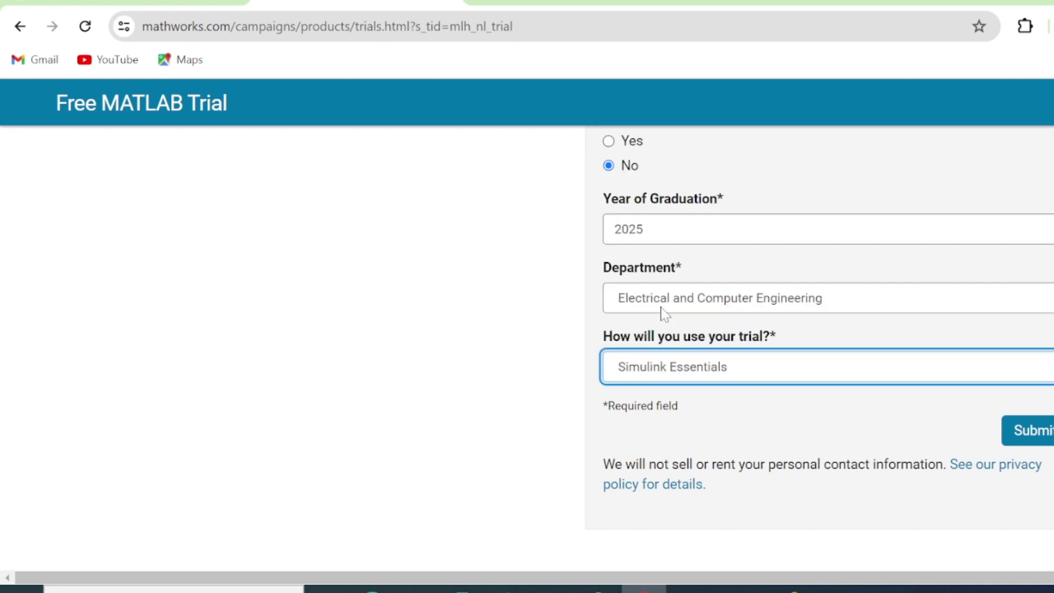
click(1032, 435)
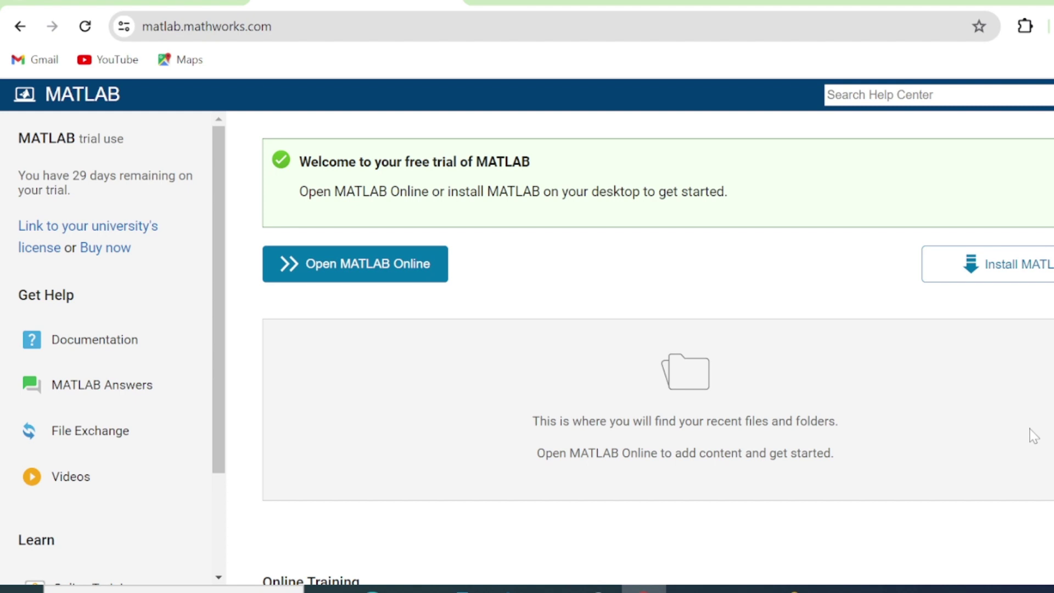
Choose Install MATLAB on the trial welcome page to reach the R2023b Downloads page.
click(1033, 264)
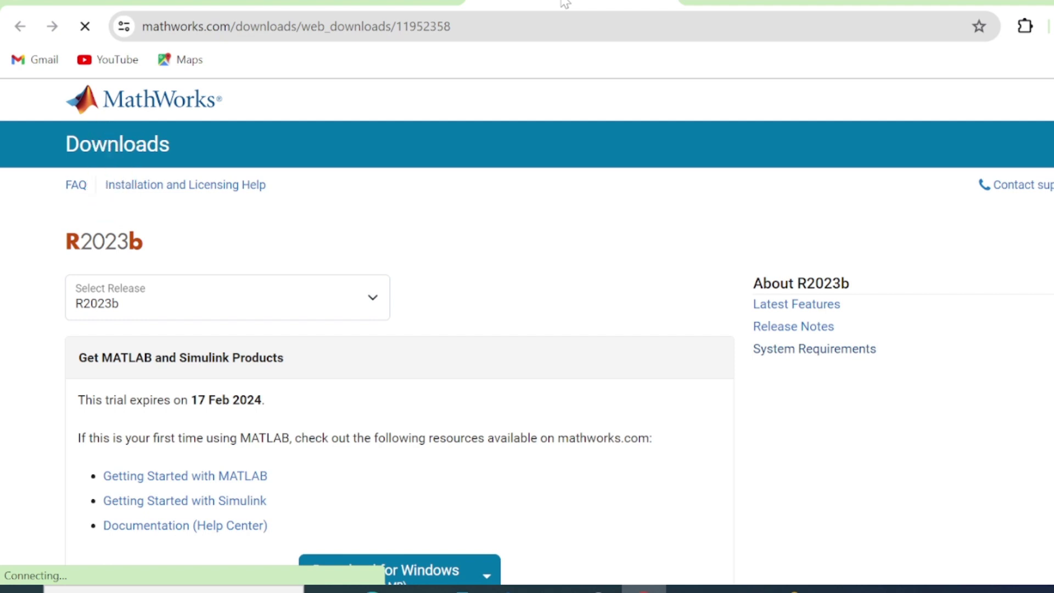
Download the R2023b Windows installer matlab_R2023b_win64.exe and launch it from the browser downloads.
scroll(527, 329, down, 3)
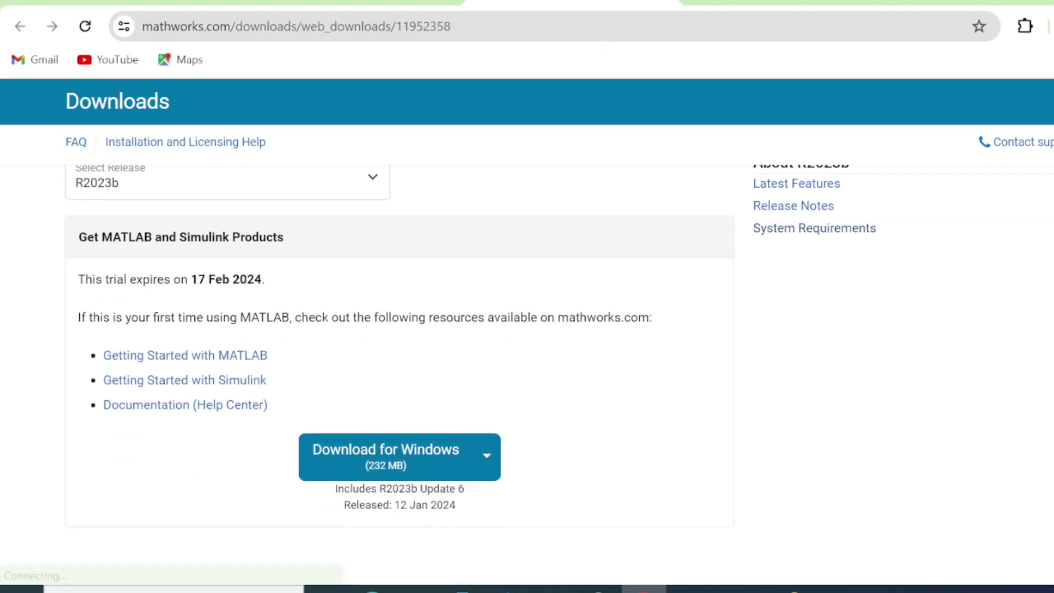
click(419, 446)
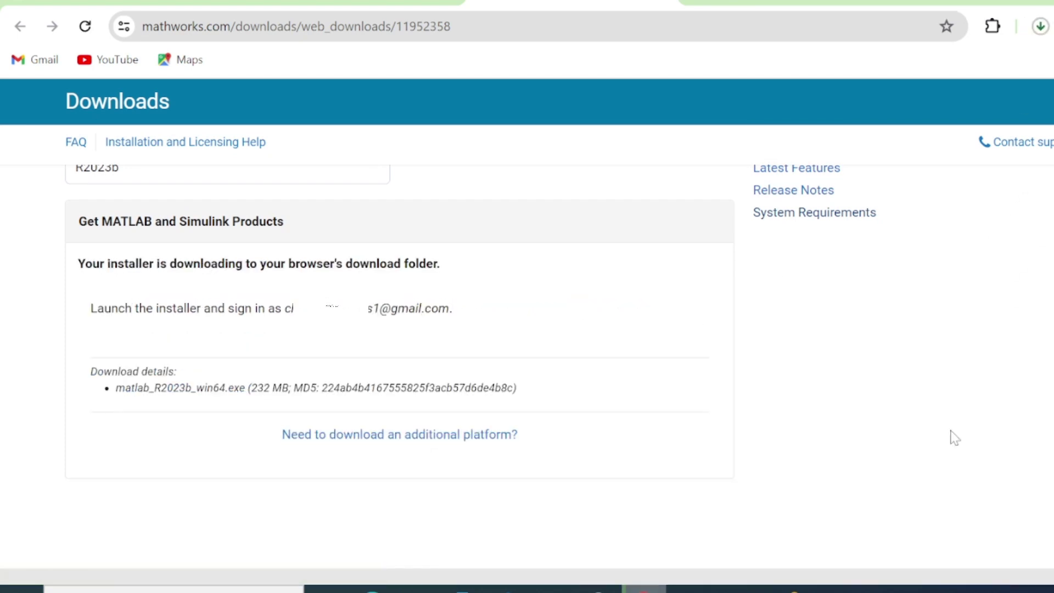
scroll(527, 330, up, 2)
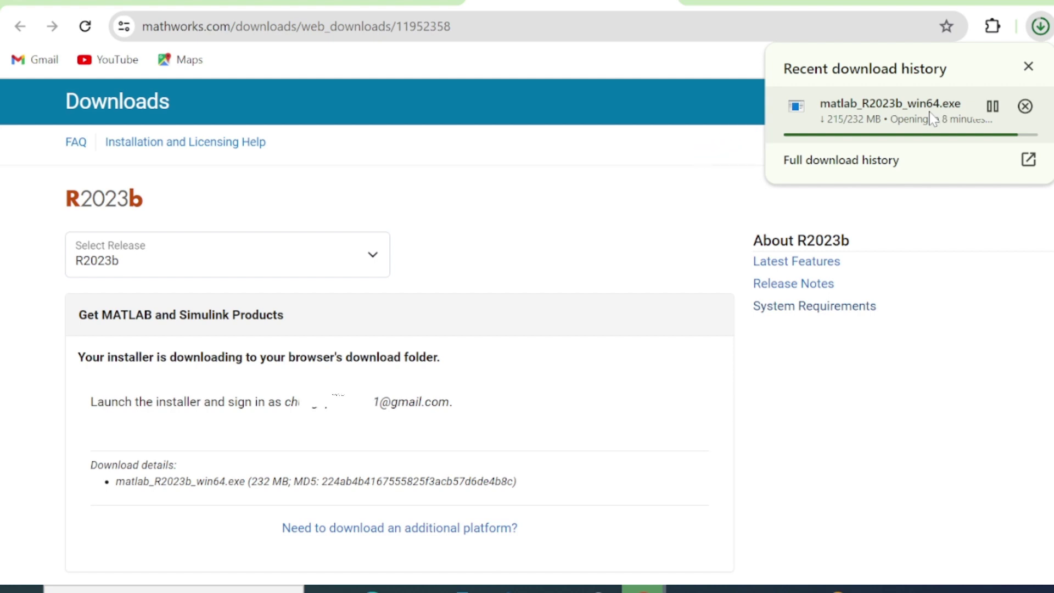
click(1046, 30)
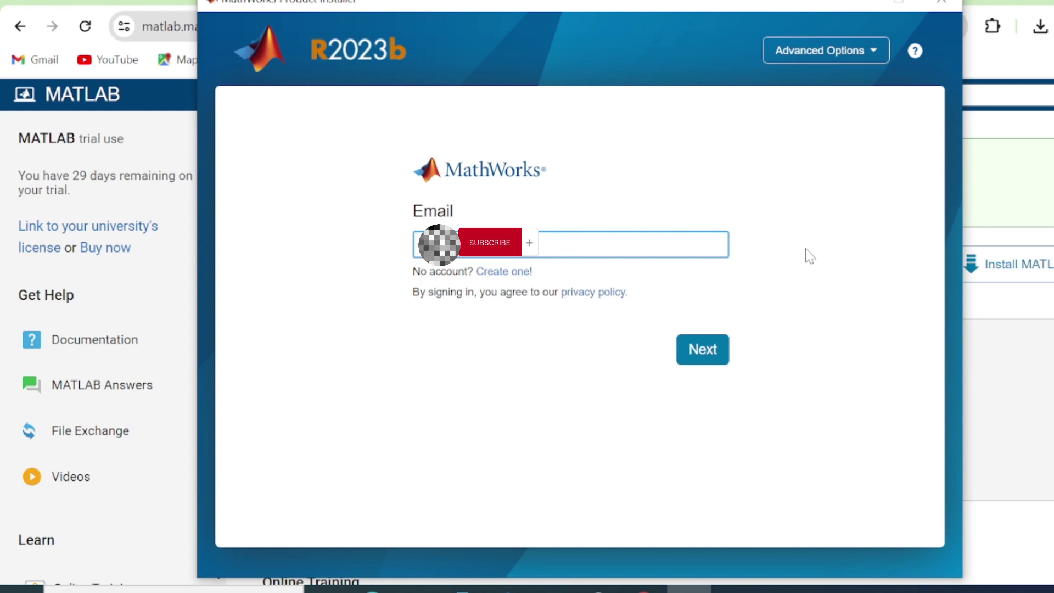
Sign in to the installer with the MathWorks account e-mail and password.
text(mail)
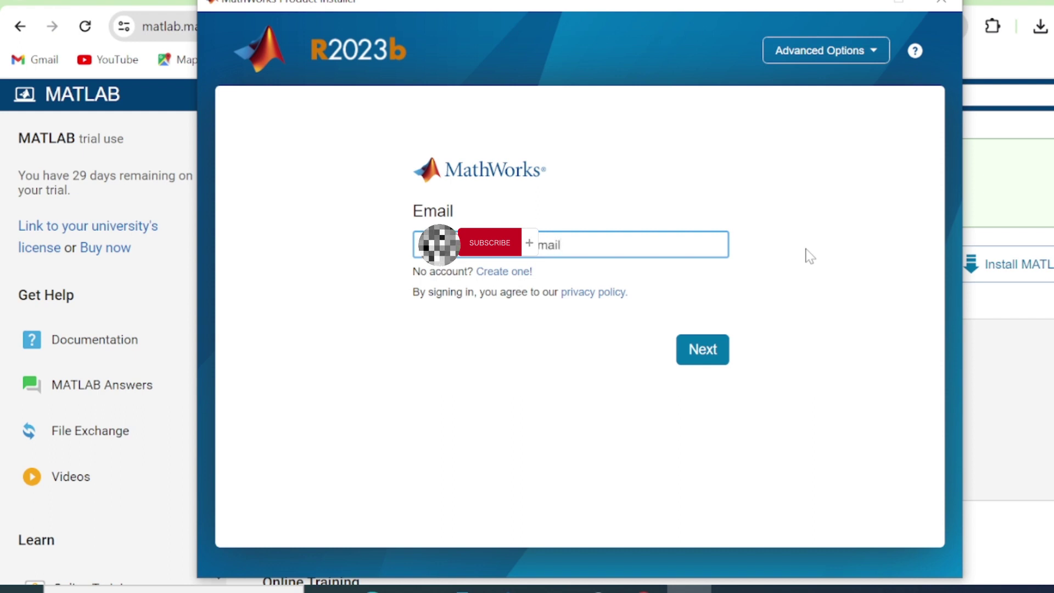
text(.com)
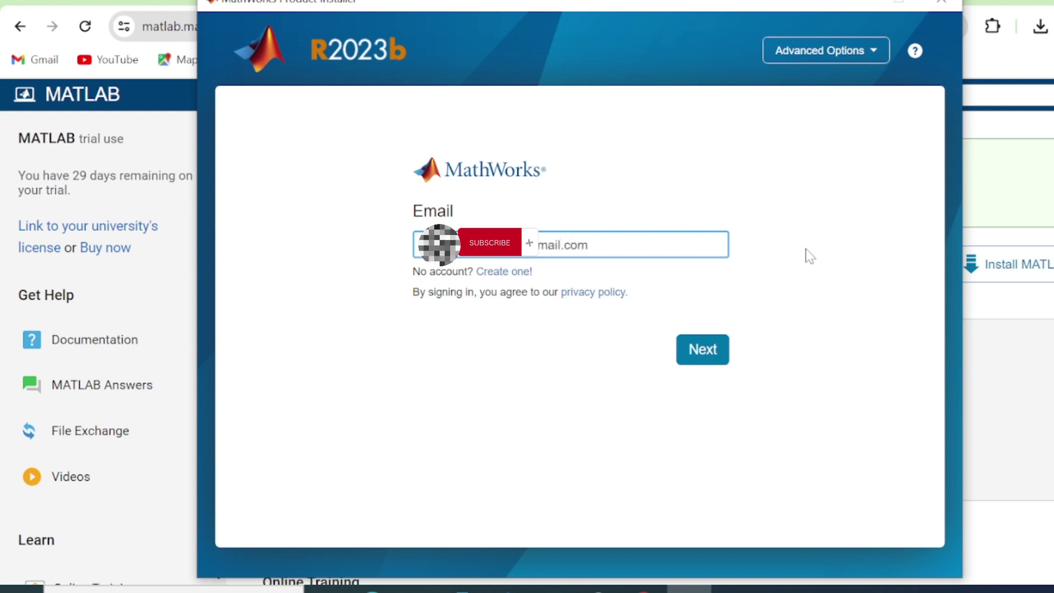
click(708, 350)
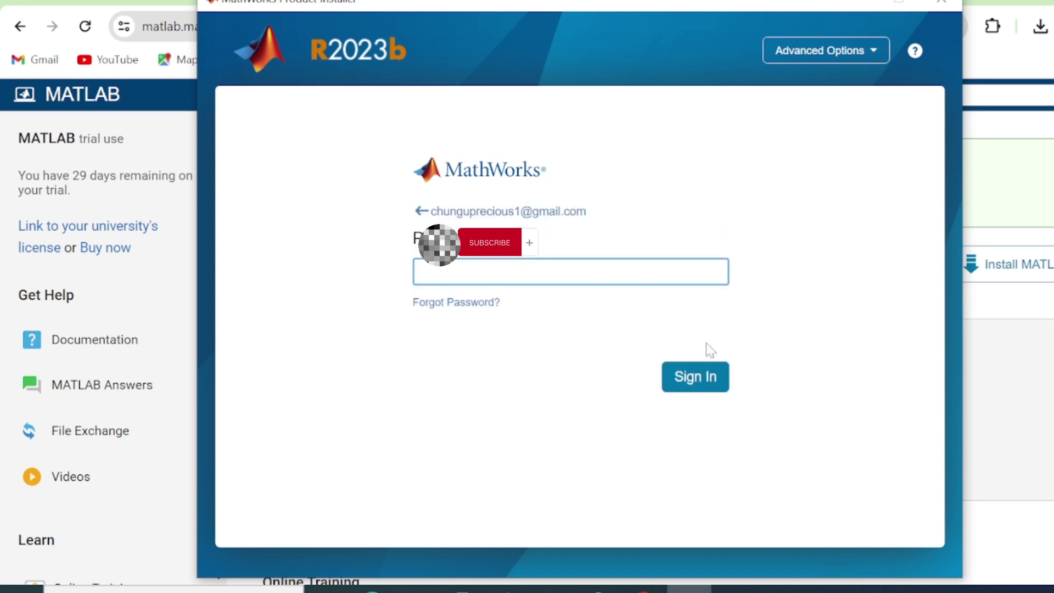
text(••••••••••)
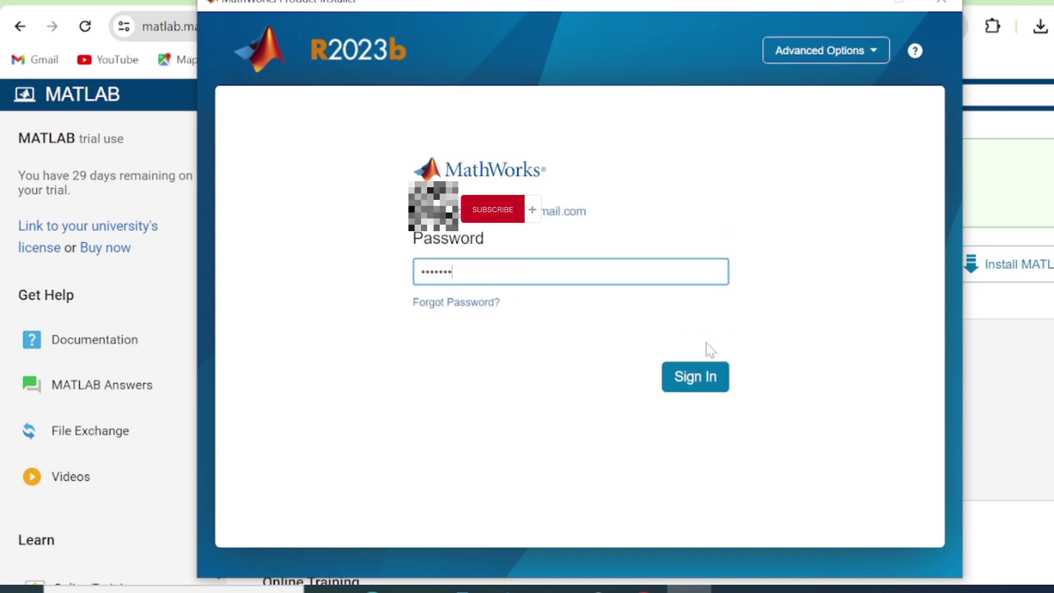
text(•)
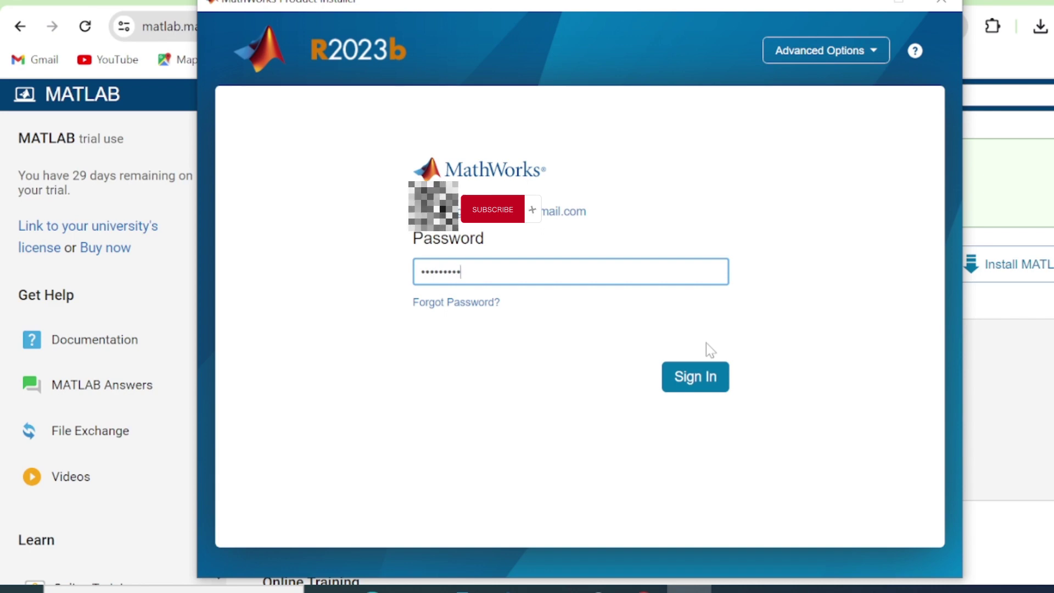
click(711, 384)
click(697, 377)
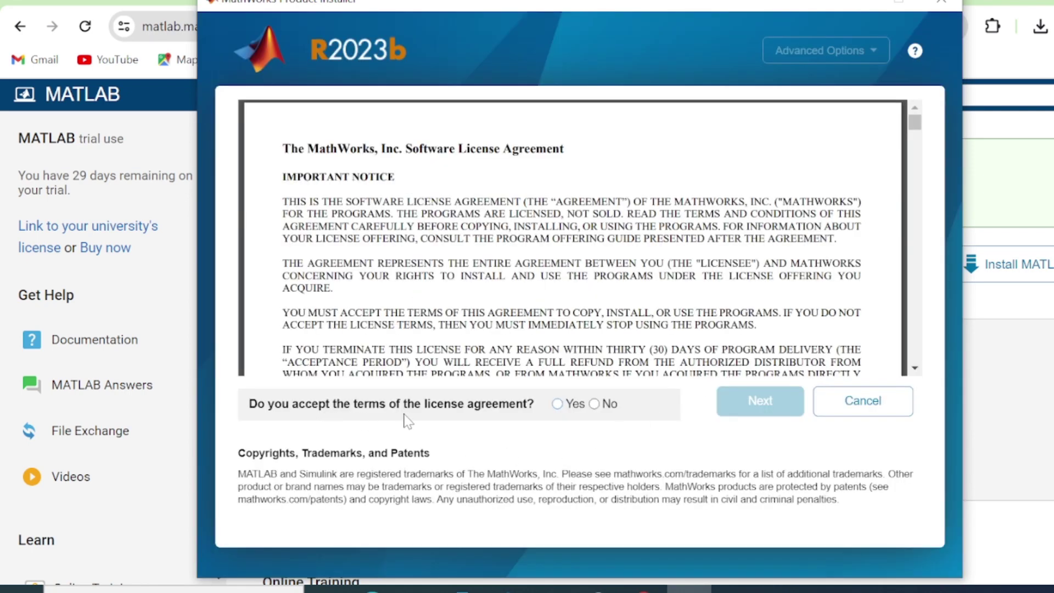
Accept the license agreement, keep the R2023b trial license, and confirm the user.
click(558, 404)
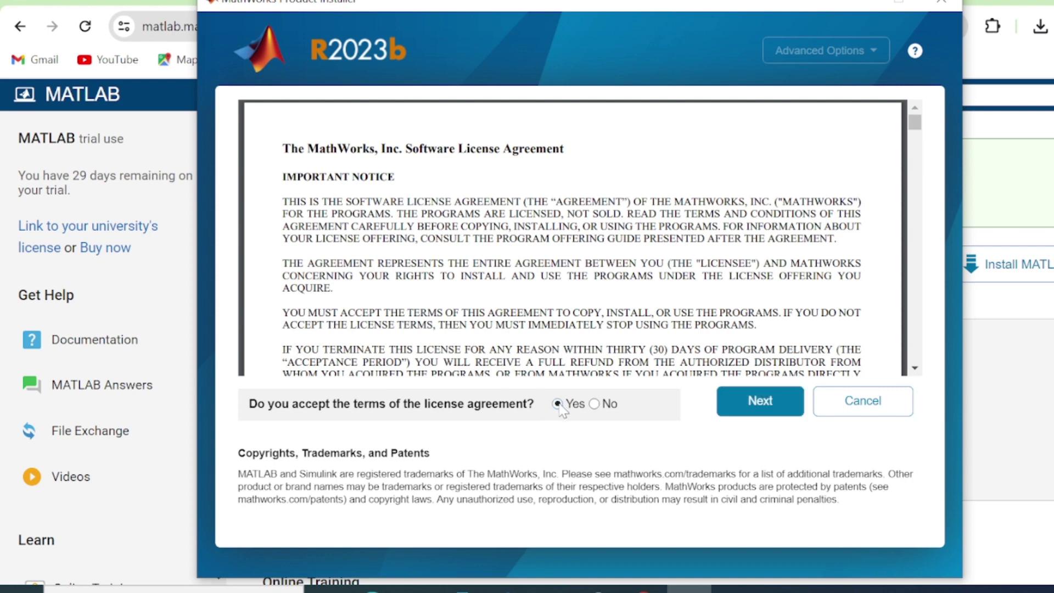
click(752, 406)
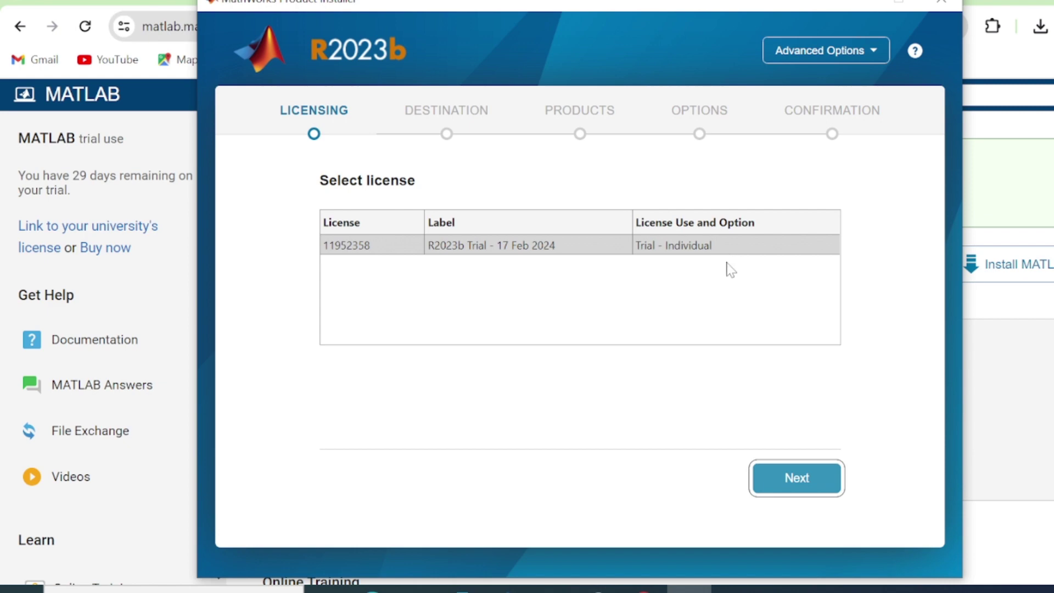
click(829, 482)
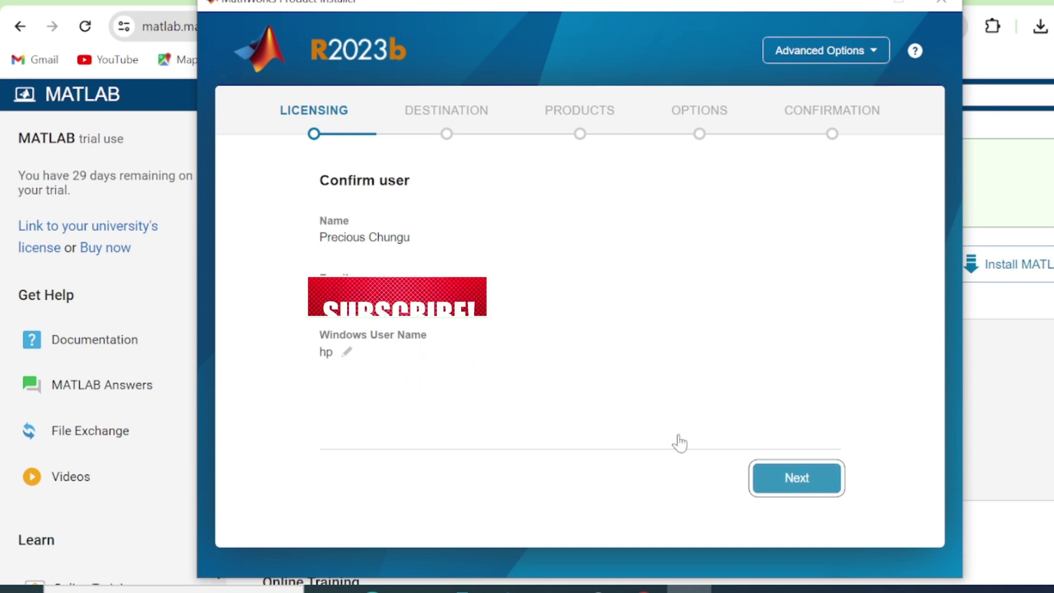
click(788, 484)
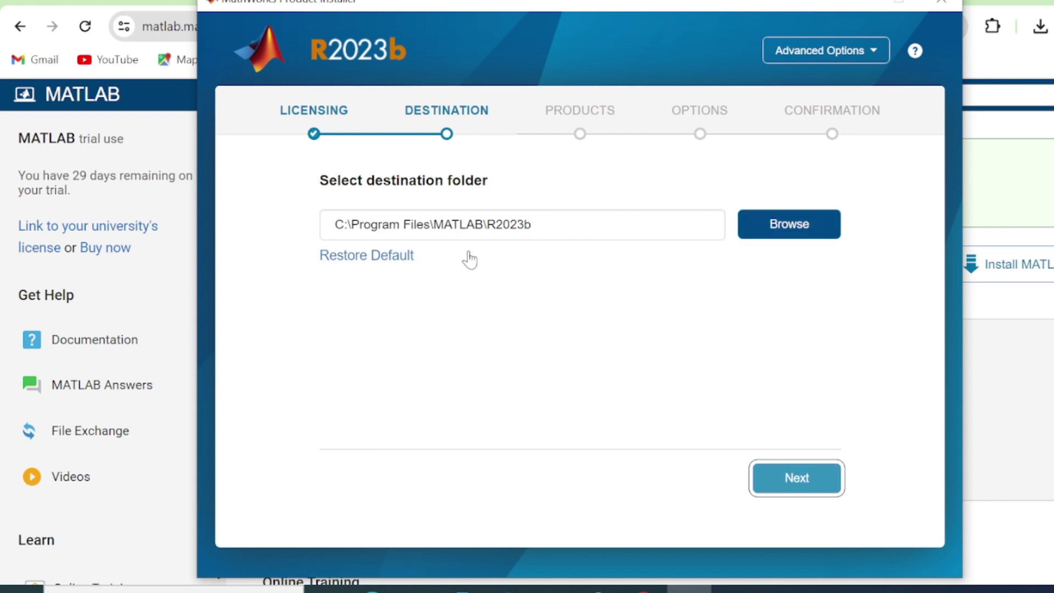
Keep C:\Program Files\MATLAB\R2023b as destination and select all products for installation.
click(805, 486)
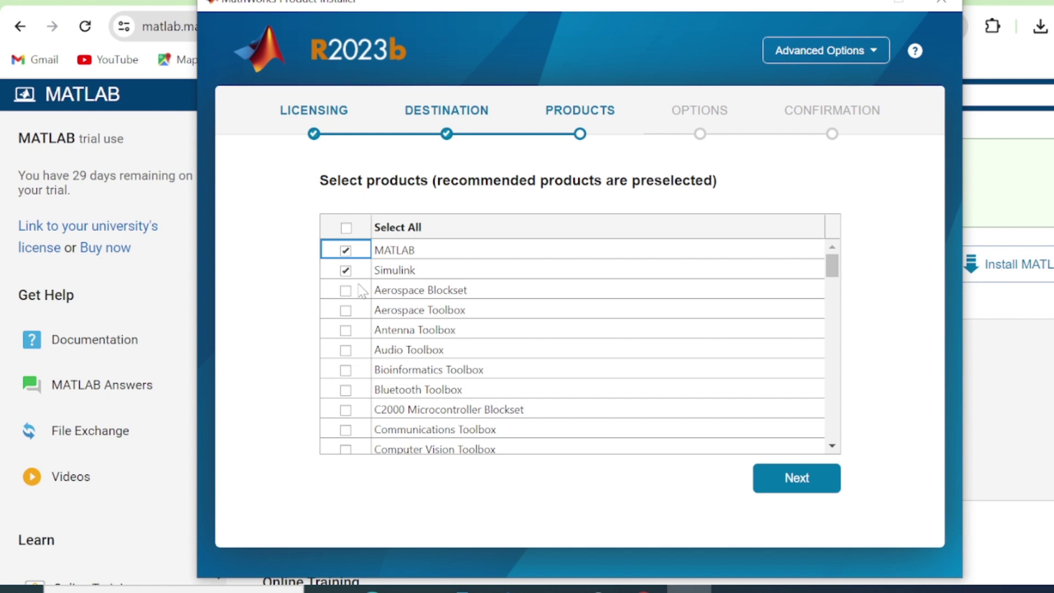
click(346, 228)
scroll(832, 445, down, 3)
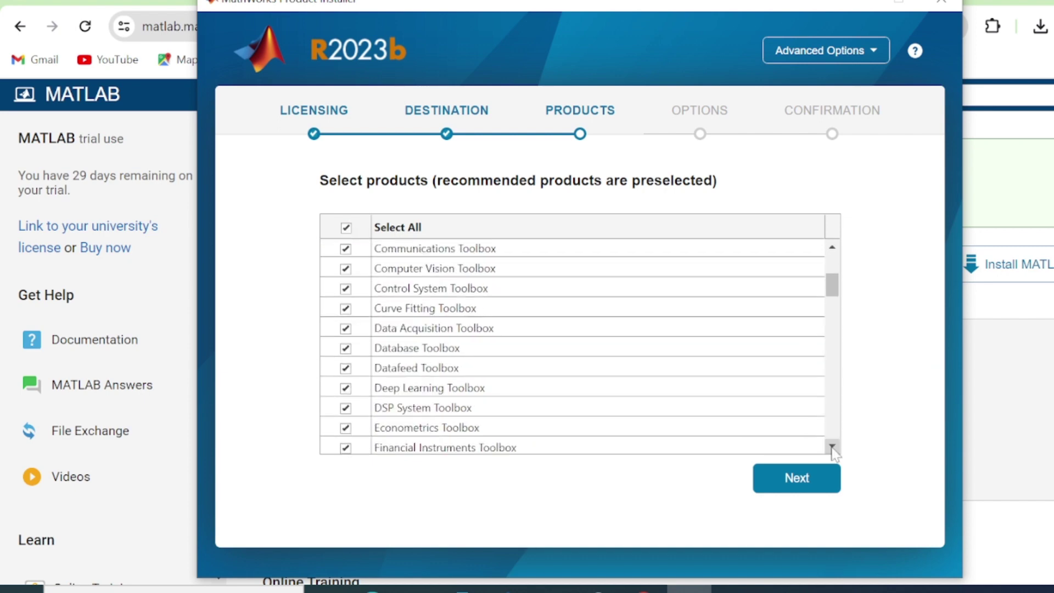
scroll(830, 446, down, 6)
click(784, 489)
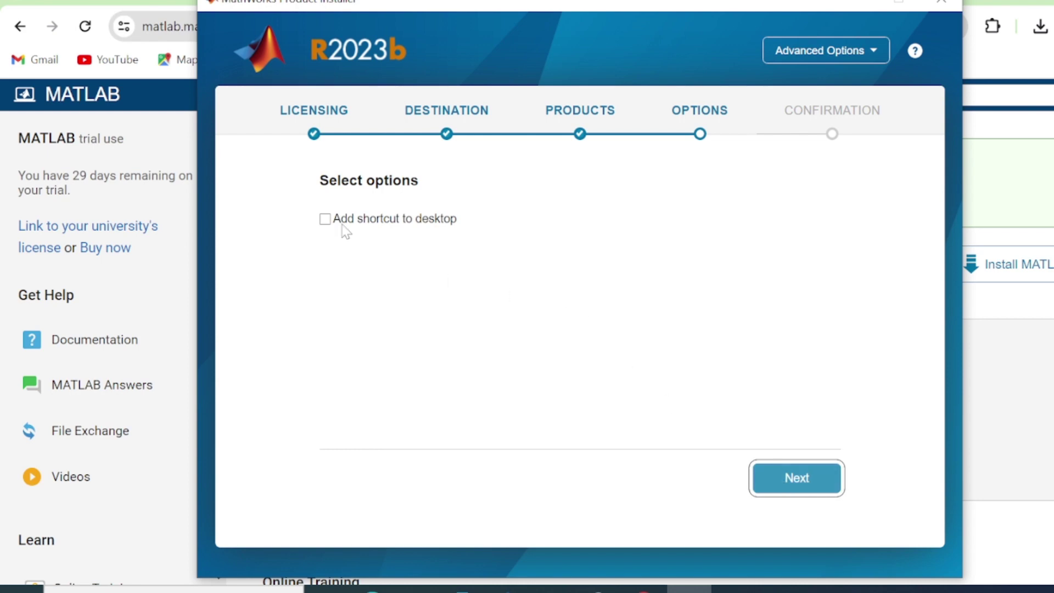
Enable Add shortcut to desktop and proceed to the Confirm selections summary.
click(325, 219)
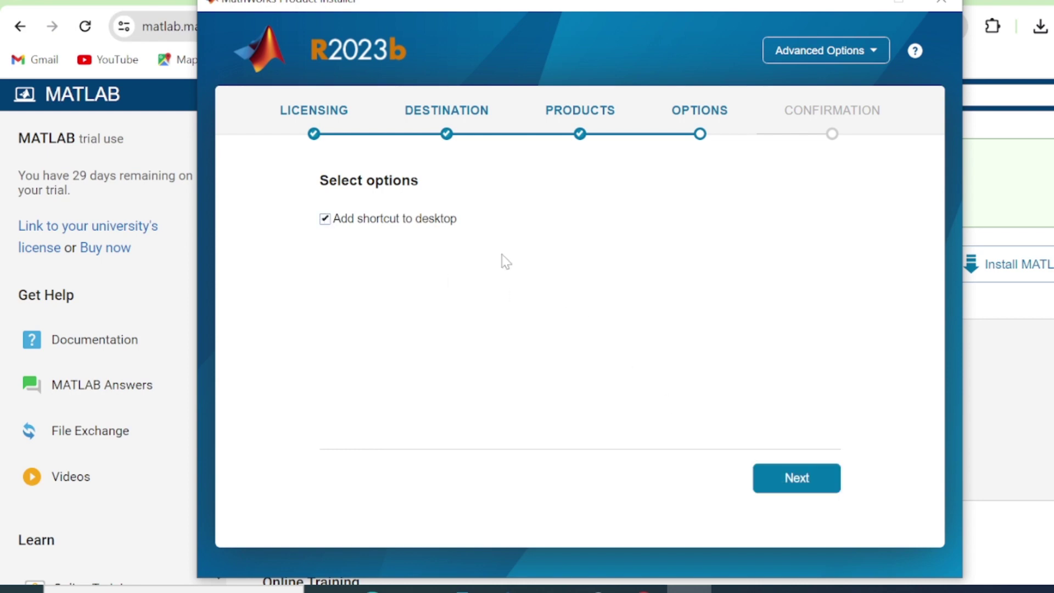
click(817, 481)
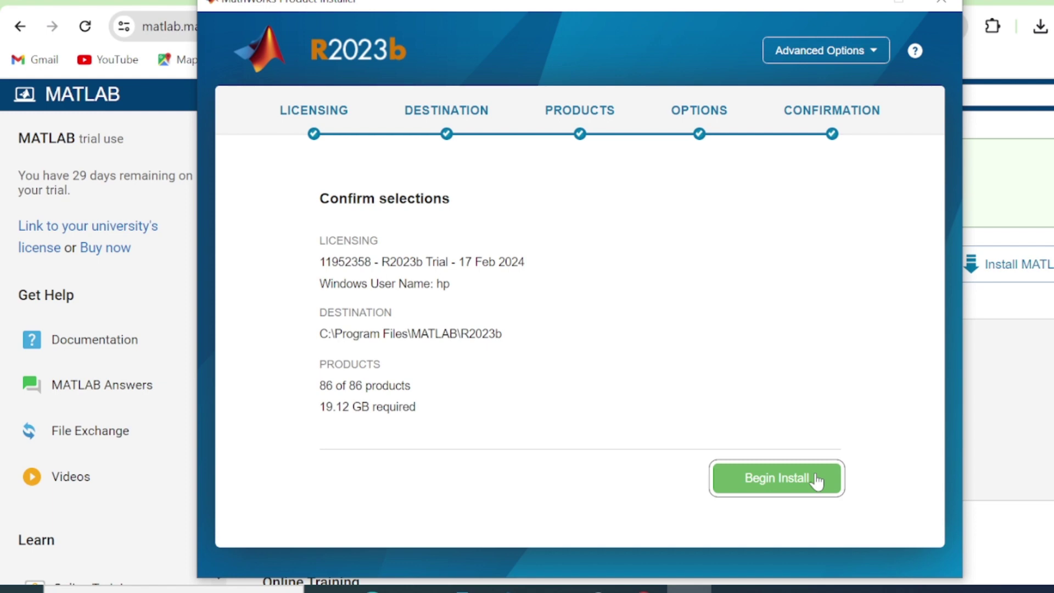
Begin installing all 86 MATLAB R2023b products and let the progress bar advance.
click(819, 481)
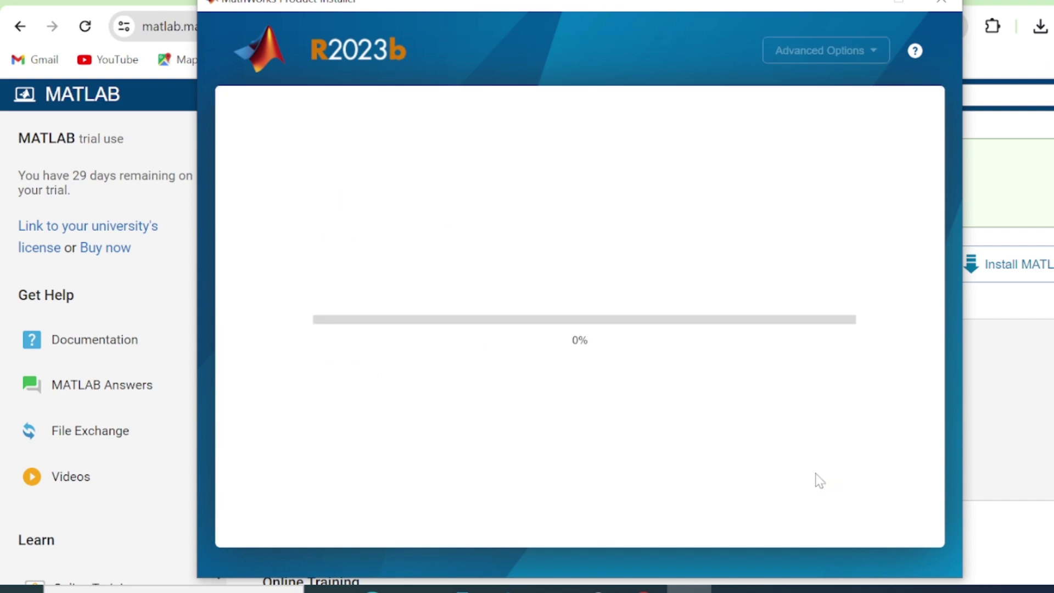